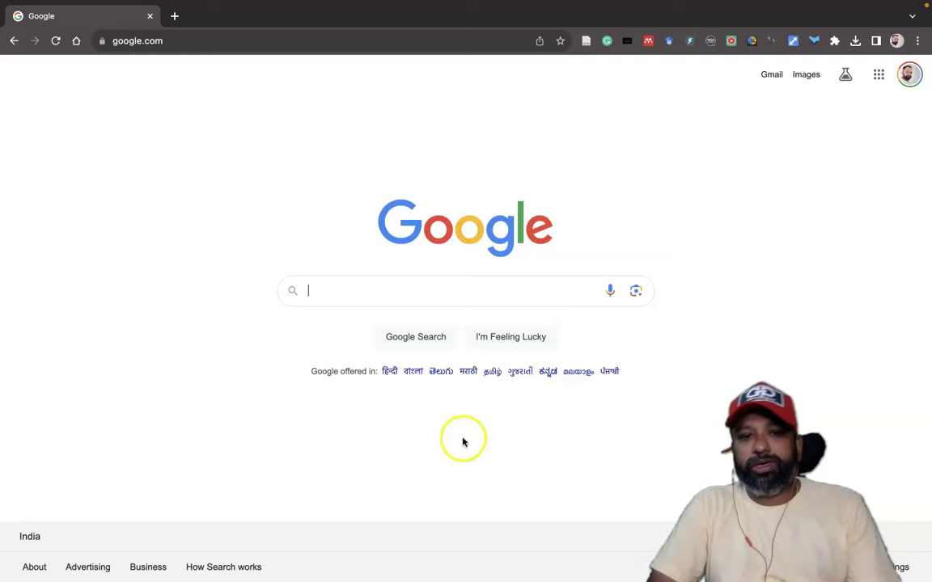
- Search Google for 'copy.ai' and scroll through the results
click(325, 293)
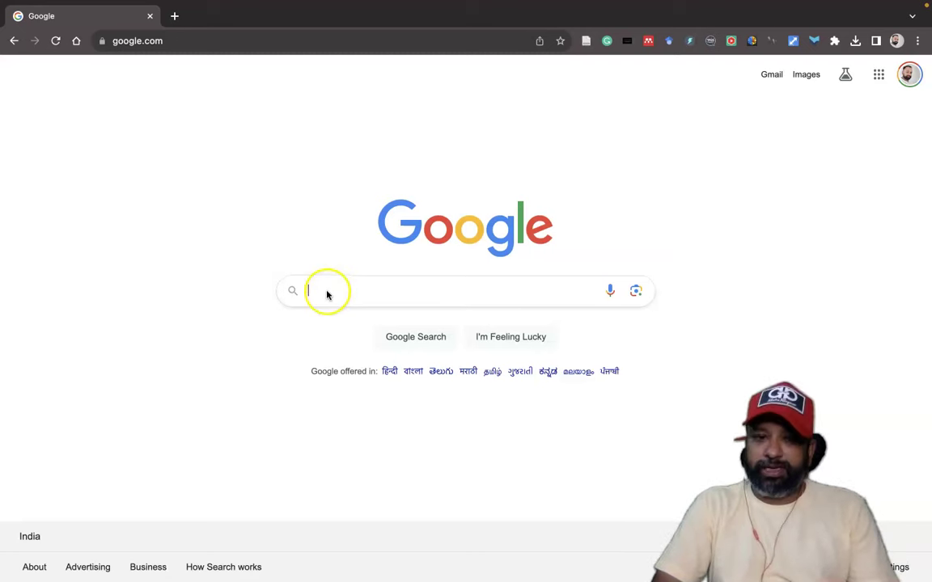
text(c)
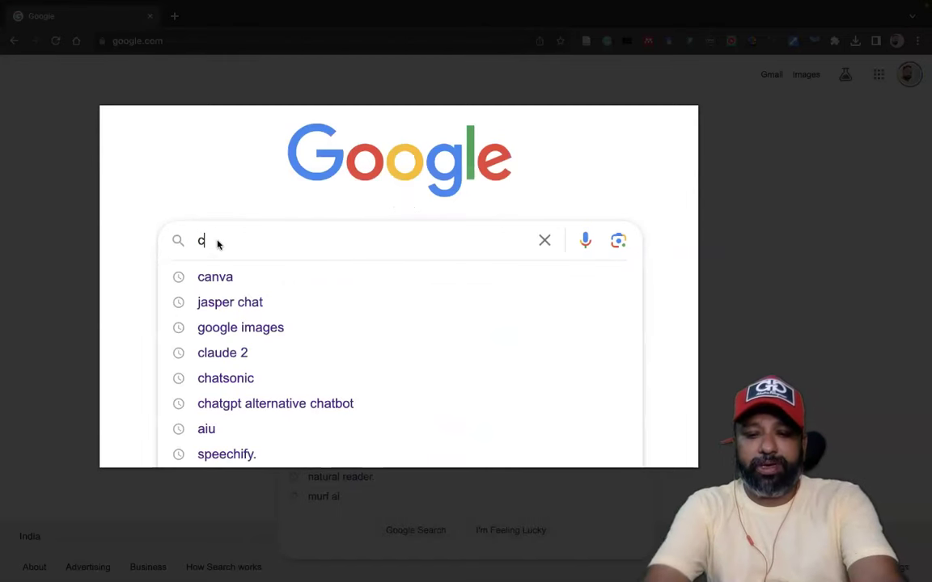
text(opy.ai)
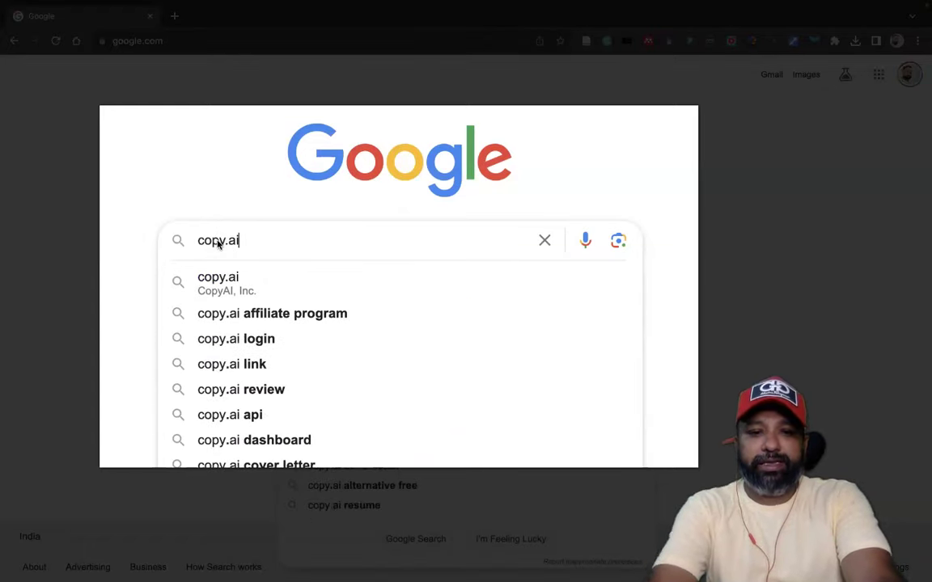
key(Return)
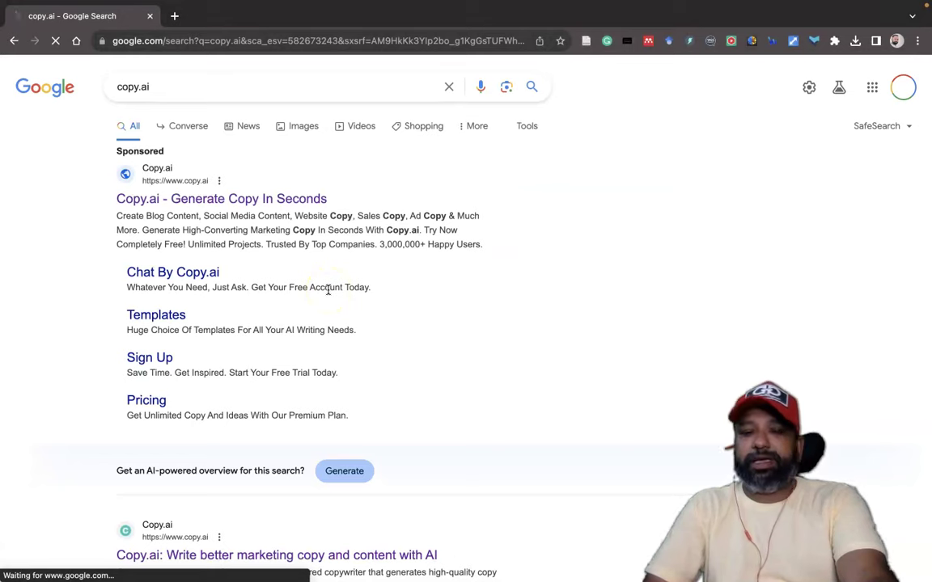
scroll(254, 339, down, 2)
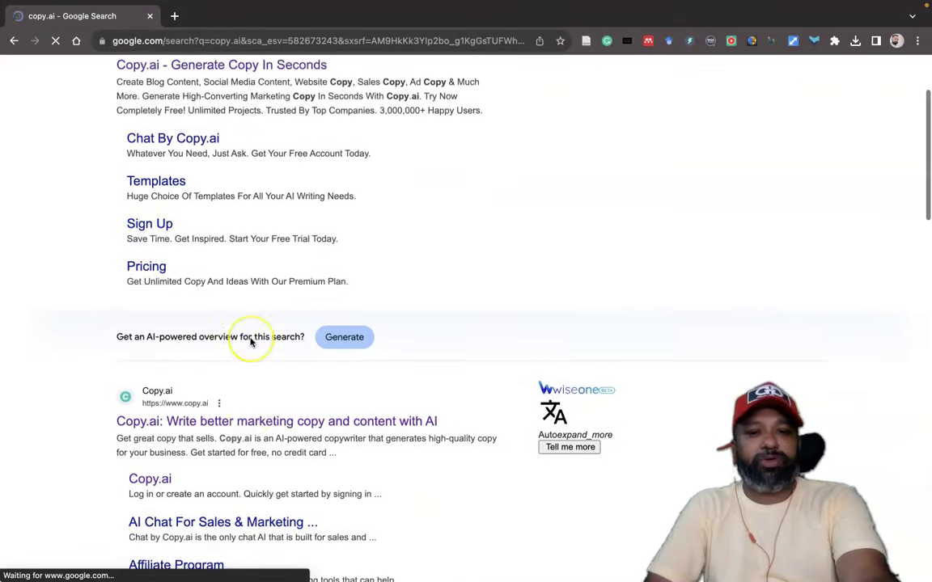
scroll(251, 343, down, 2)
scroll(247, 323, down, 2)
scroll(227, 265, down, 1)
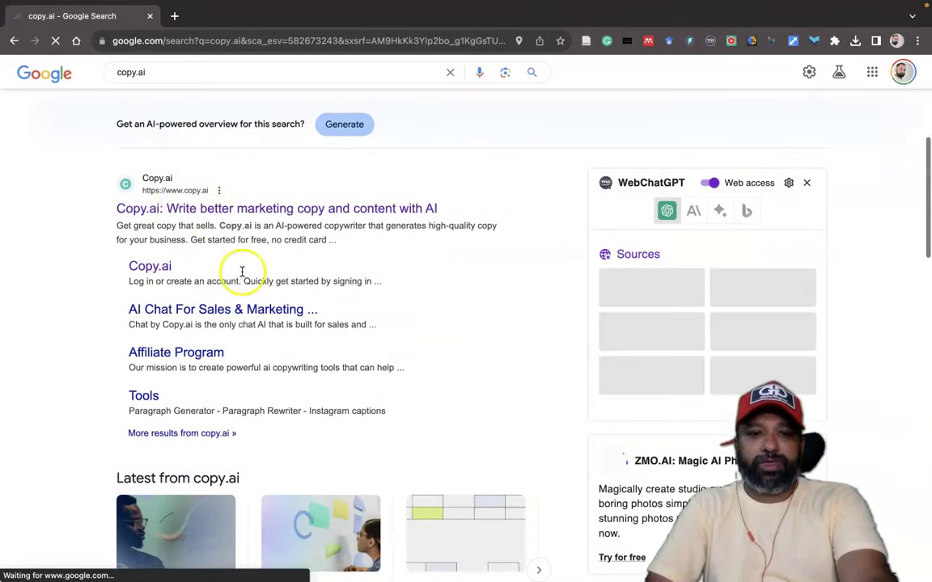
scroll(214, 235, down, 1)
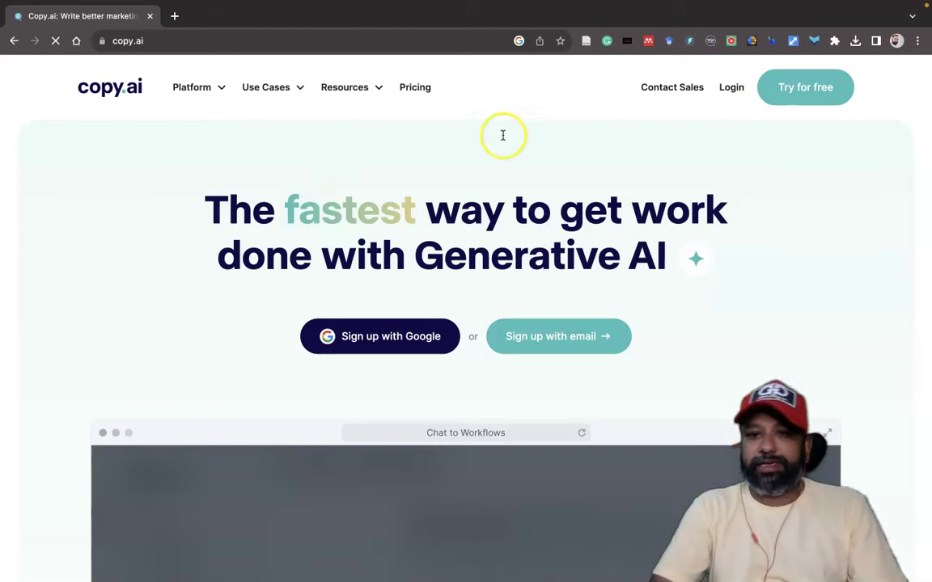
scroll(833, 251, down, 1)
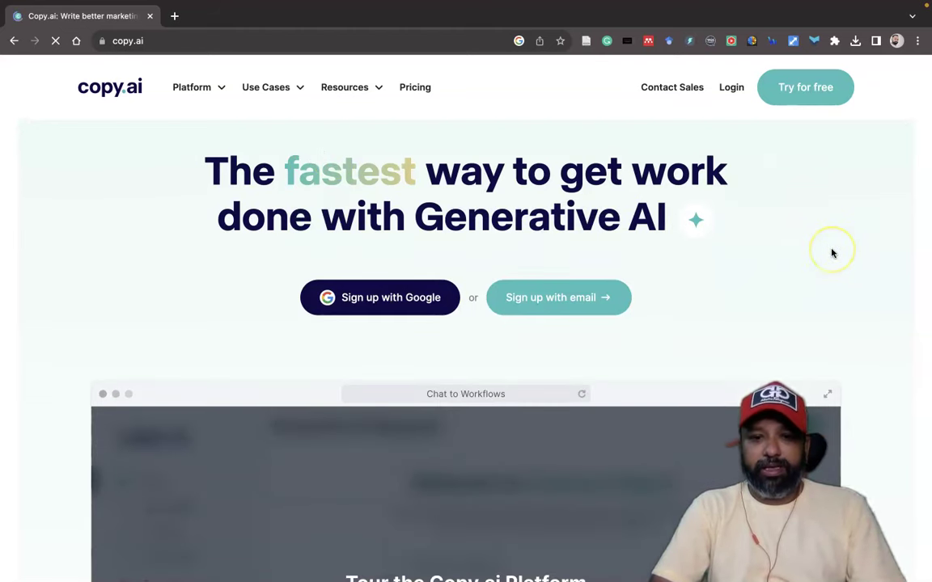
scroll(832, 254, down, 3)
scroll(832, 253, down, 2)
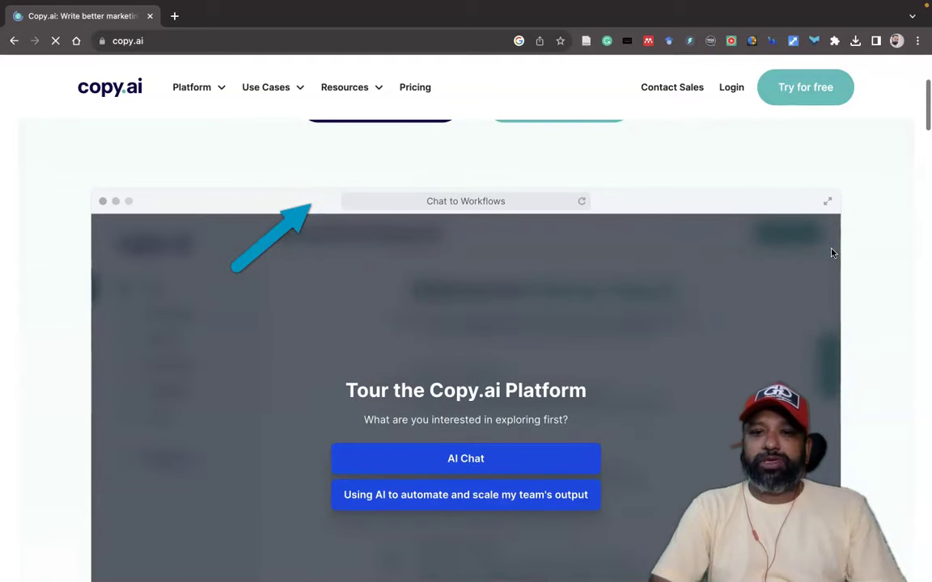
scroll(747, 223, up, 3)
click(408, 220)
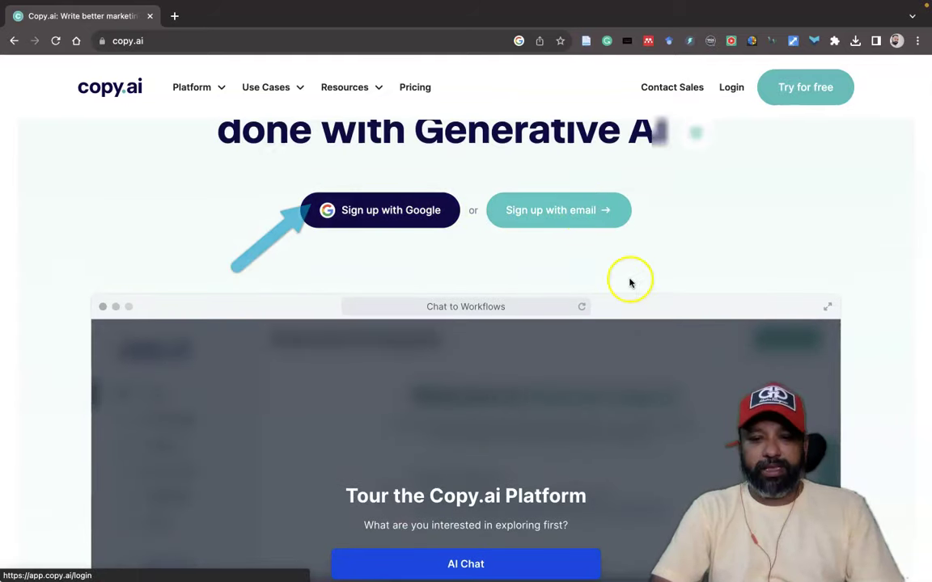
scroll(629, 281, down, 2)
scroll(630, 281, down, 1)
scroll(627, 281, down, 3)
scroll(607, 285, down, 2)
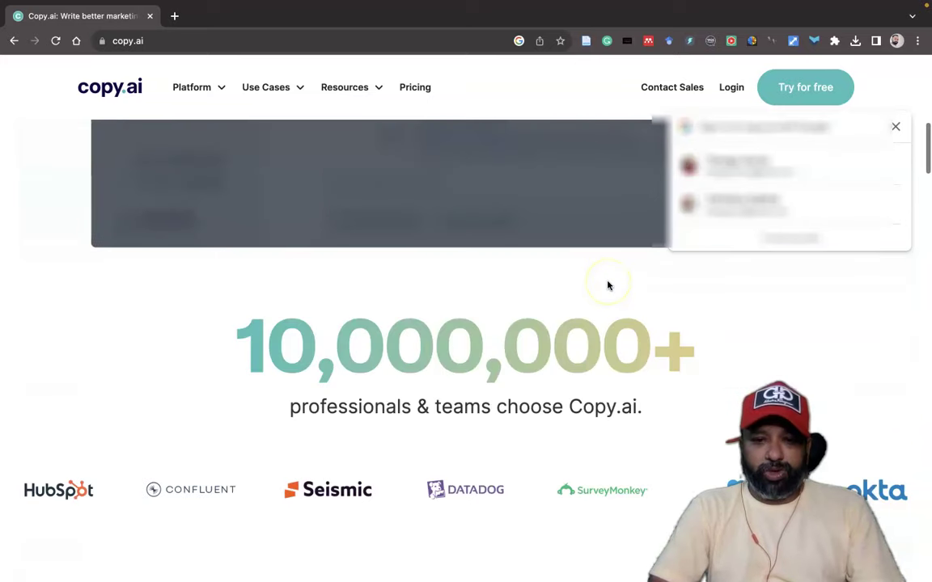
scroll(607, 285, down, 1)
scroll(566, 285, down, 1)
scroll(545, 285, down, 1)
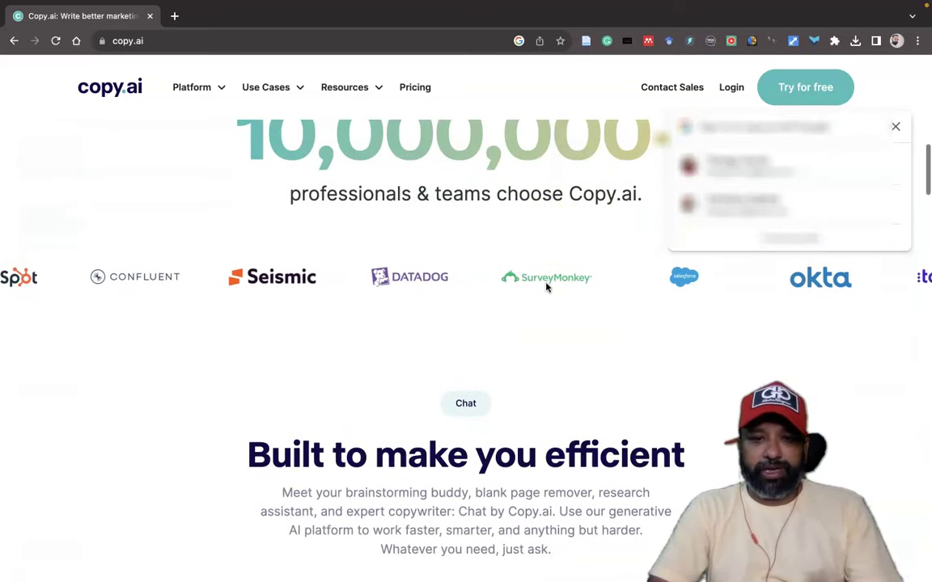
scroll(546, 287, down, 2)
scroll(546, 287, down, 1)
scroll(545, 283, down, 2)
scroll(545, 283, down, 2)
scroll(545, 285, down, 1)
scroll(543, 285, down, 2)
scroll(542, 283, down, 1)
scroll(541, 285, down, 2)
scroll(542, 285, down, 2)
scroll(541, 285, down, 3)
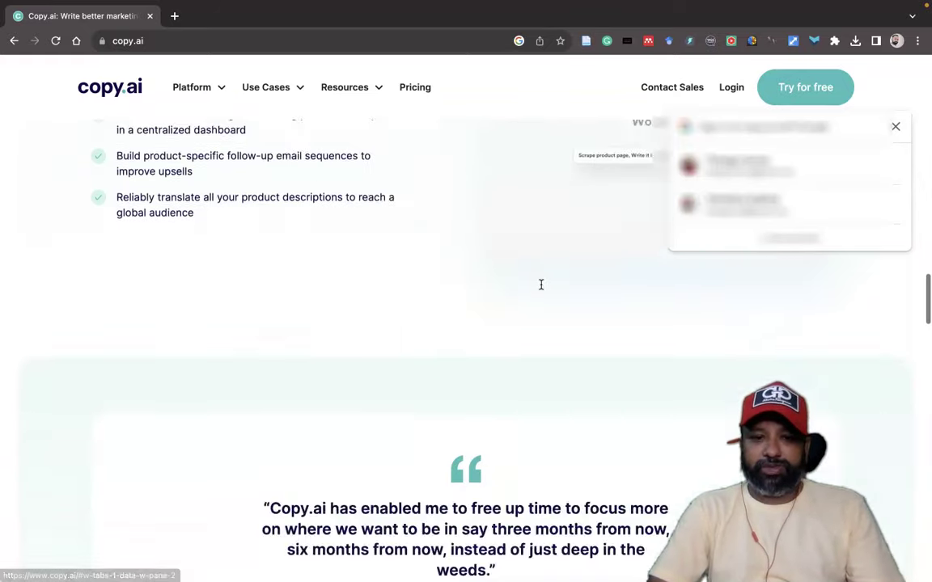
scroll(542, 284, up, 3)
scroll(541, 285, up, 4)
scroll(540, 283, up, 4)
scroll(539, 282, up, 3)
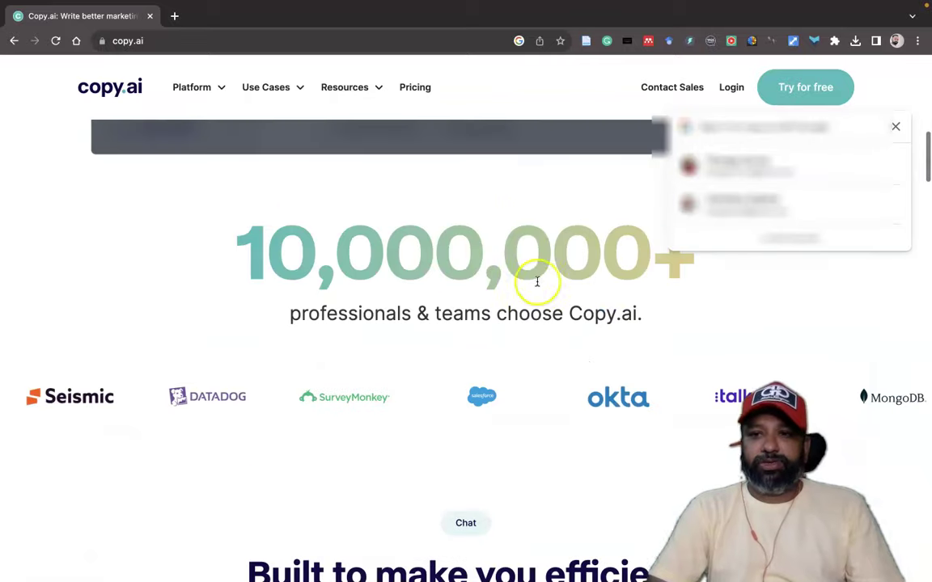
scroll(537, 280, up, 1)
scroll(538, 281, up, 3)
scroll(536, 279, up, 4)
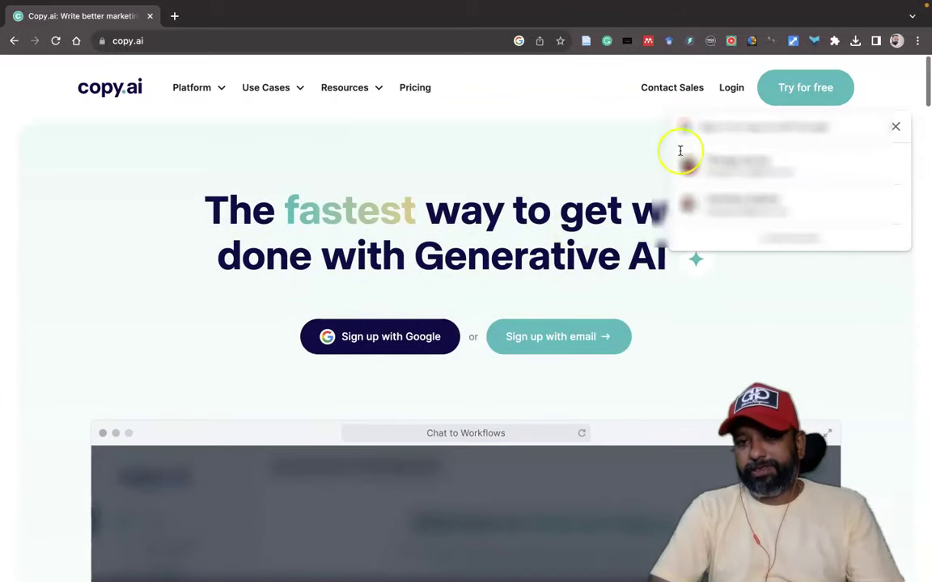
- Log in to Copy.ai and highlight the Welcome to Chat, Real-Time Search and Long Form Content headings
click(736, 89)
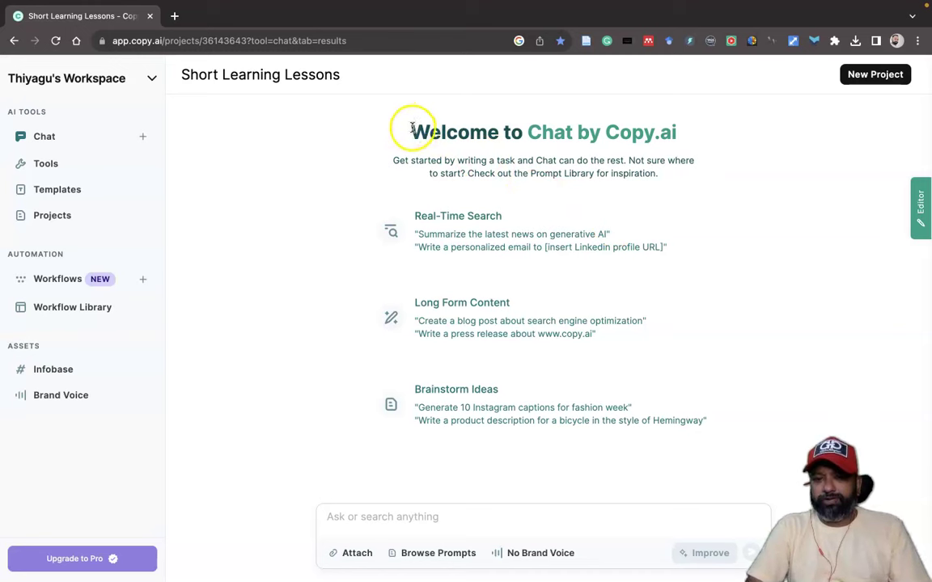
drag(413, 129, 693, 134)
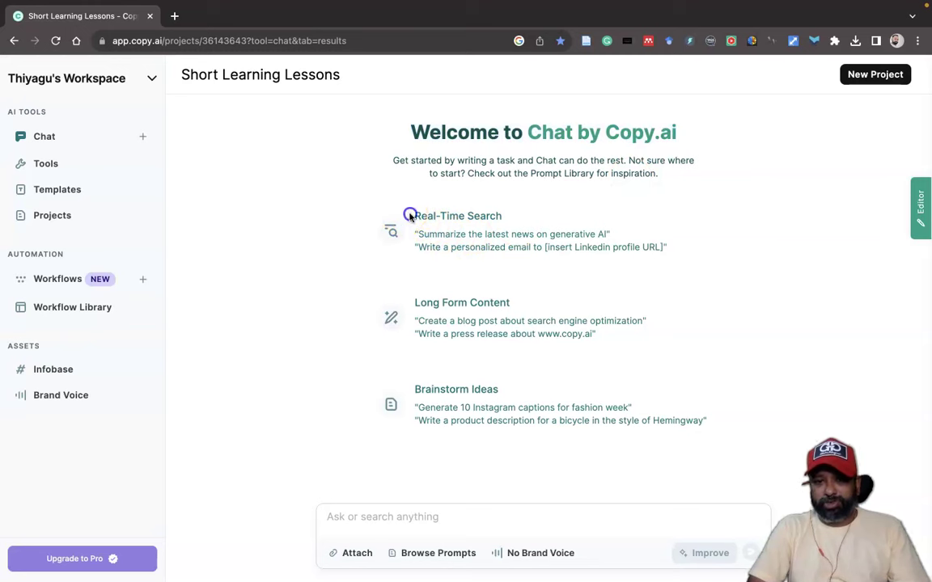
drag(405, 217, 535, 220)
drag(411, 303, 531, 301)
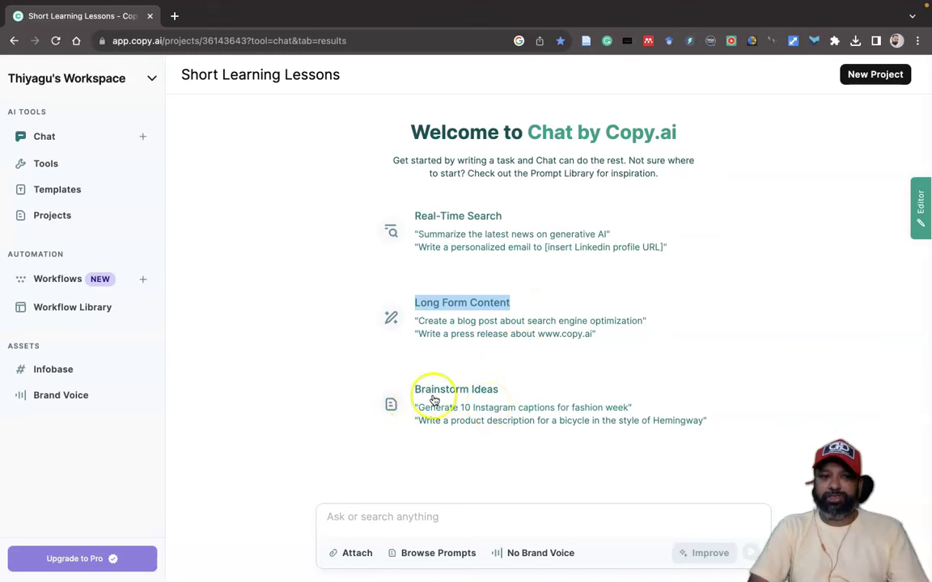
click(44, 167)
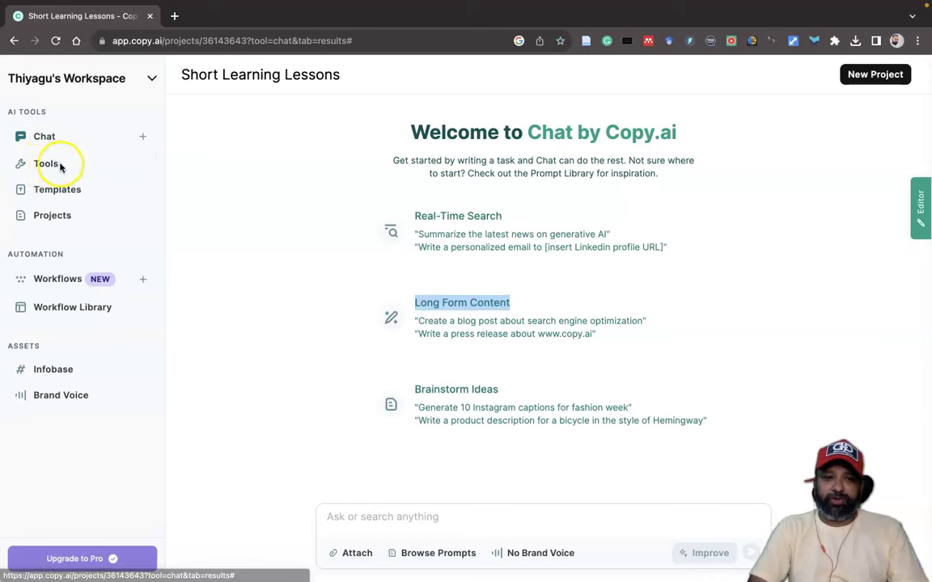
click(59, 167)
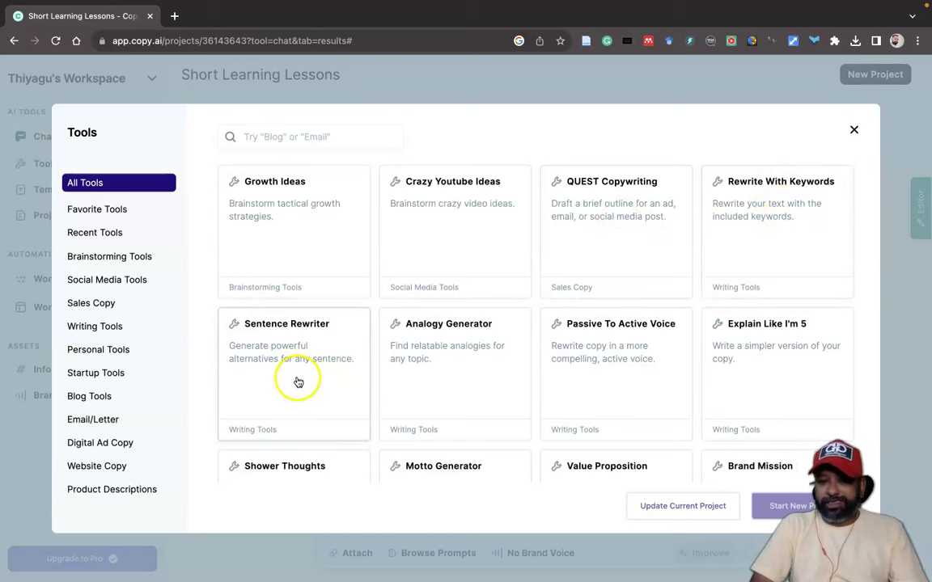
scroll(603, 371, down, 2)
scroll(603, 429, down, 1)
scroll(604, 374, down, 1)
scroll(604, 373, down, 3)
scroll(360, 321, down, 5)
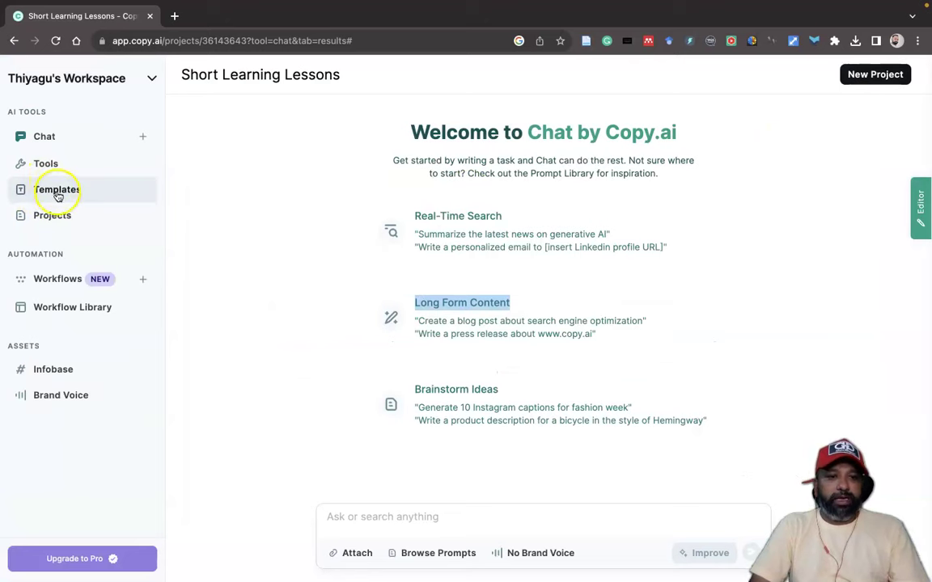
click(51, 192)
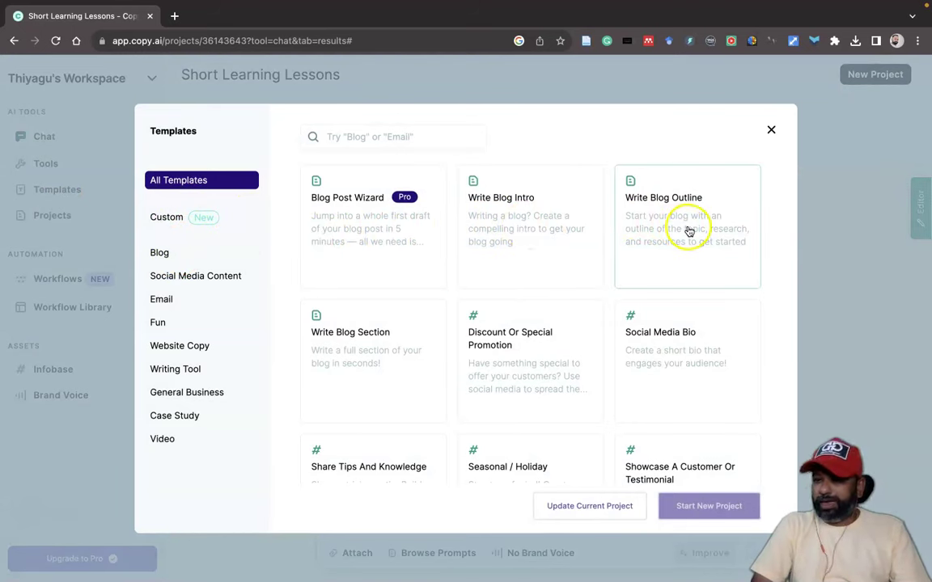
scroll(476, 315, down, 2)
scroll(476, 316, down, 2)
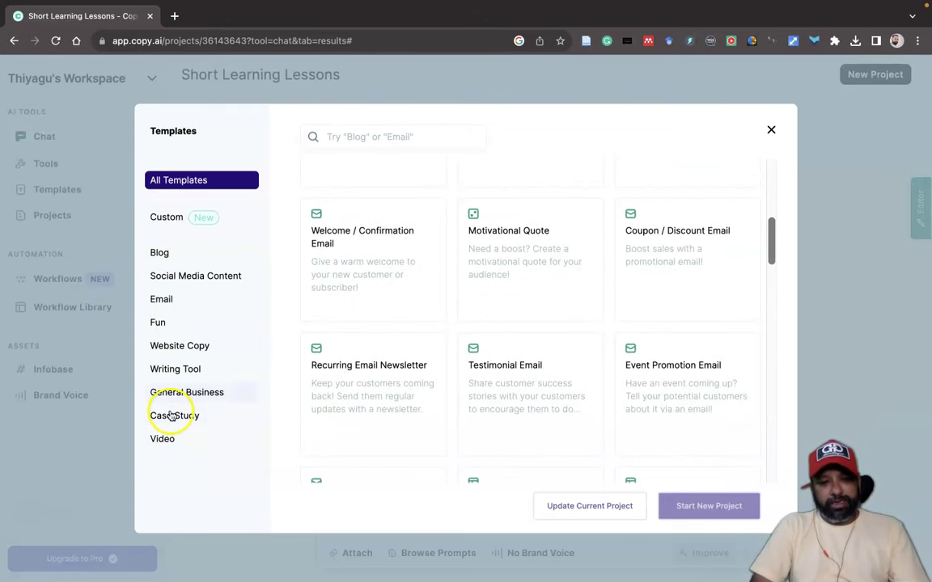
click(771, 131)
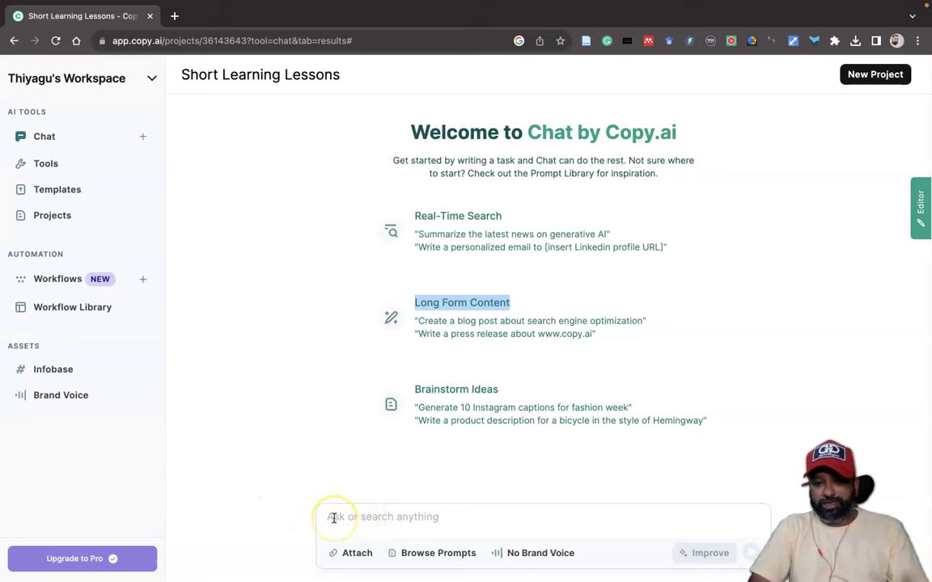
- Send the chat 'how can we use the microlearning strategies' and accept the suggested word fix
click(360, 518)
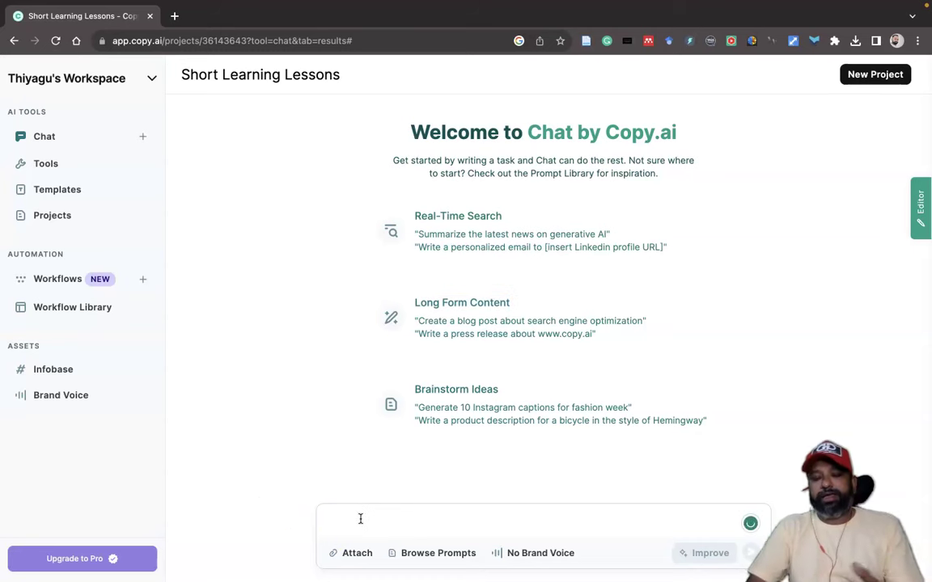
text(ho)
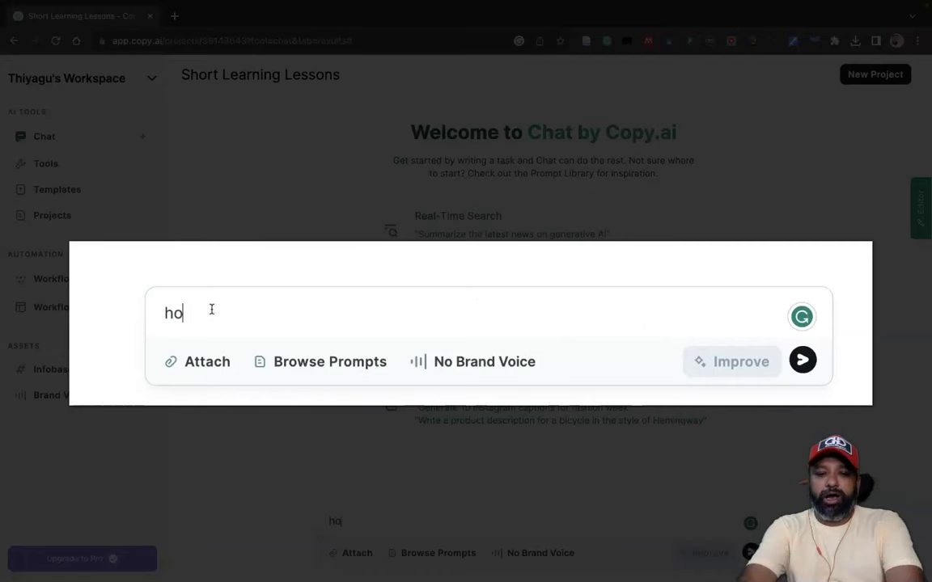
text(w can we use the micro)
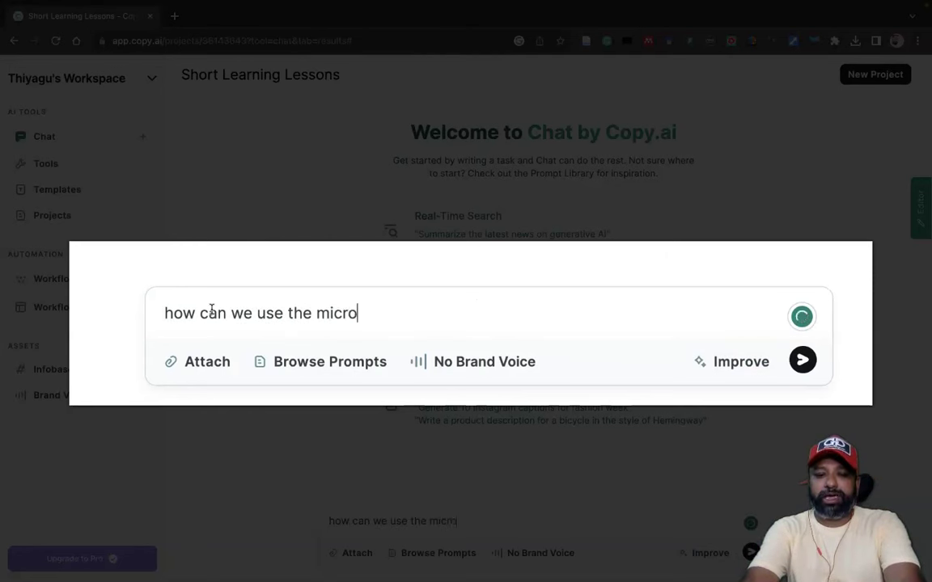
text(learning strategies in higher education?)
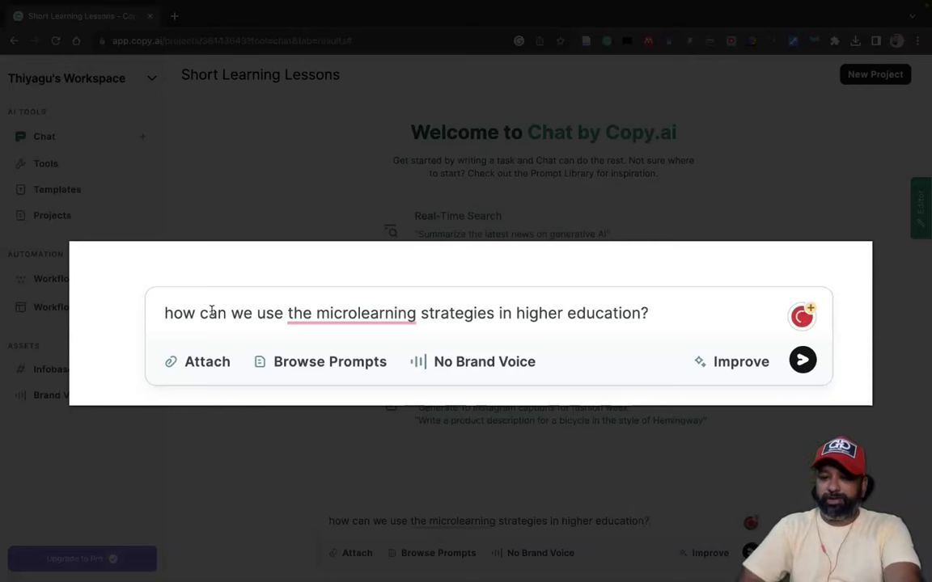
click(801, 364)
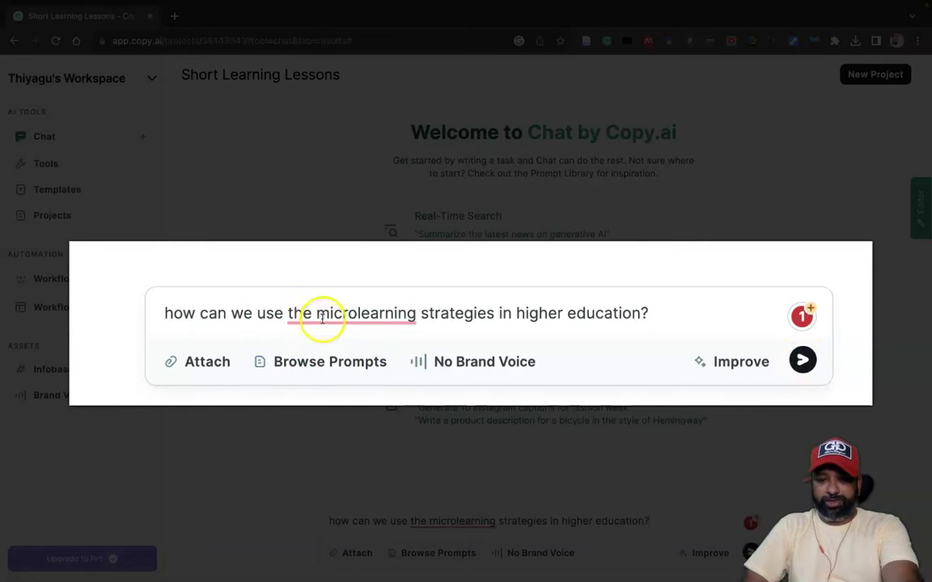
click(353, 246)
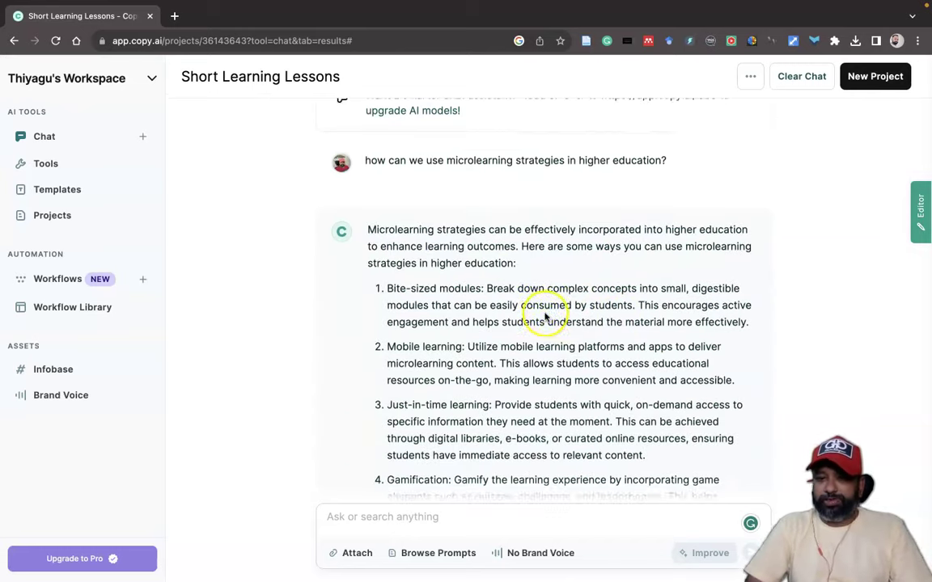
- Scroll to the end of the microlearning answer and copy it to the clipboard
scroll(369, 172, down, 3)
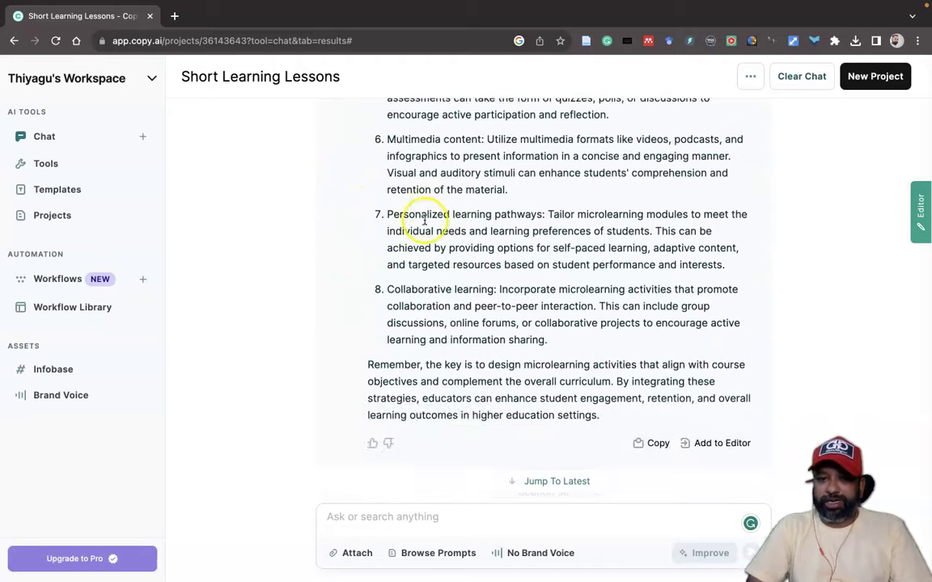
scroll(429, 227, up, 2)
scroll(428, 227, up, 4)
scroll(429, 227, up, 4)
scroll(428, 230, up, 2)
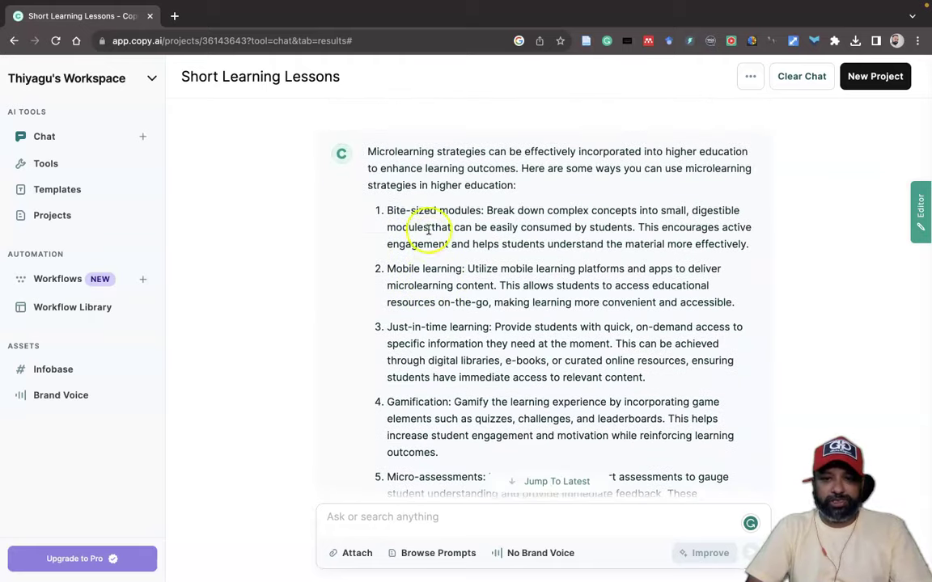
scroll(437, 231, down, 2)
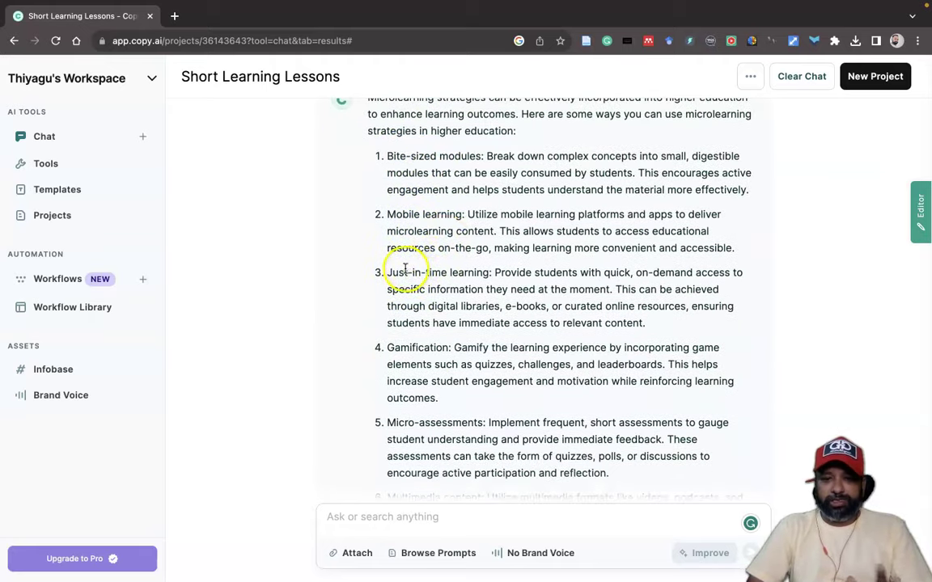
scroll(421, 267, down, 3)
scroll(482, 270, down, 1)
scroll(495, 273, down, 2)
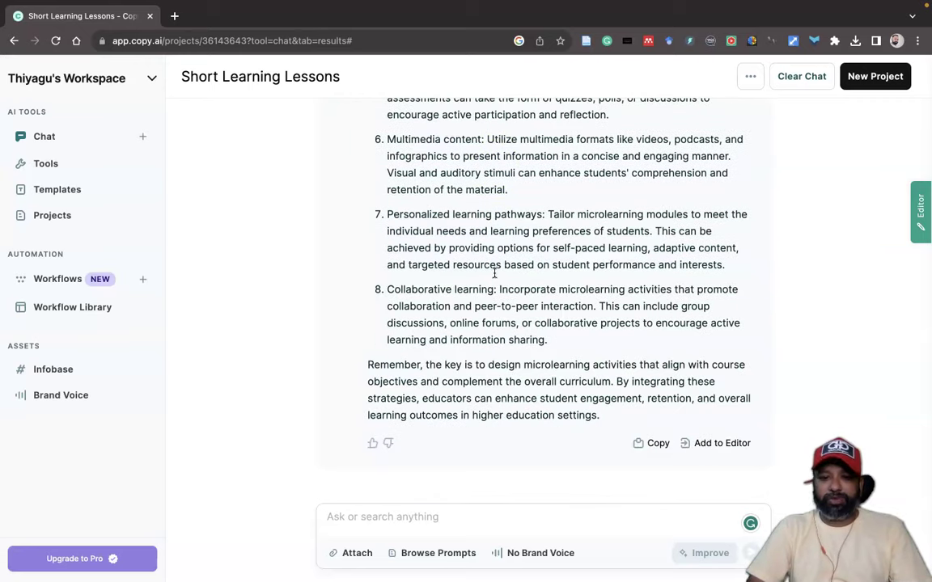
click(657, 445)
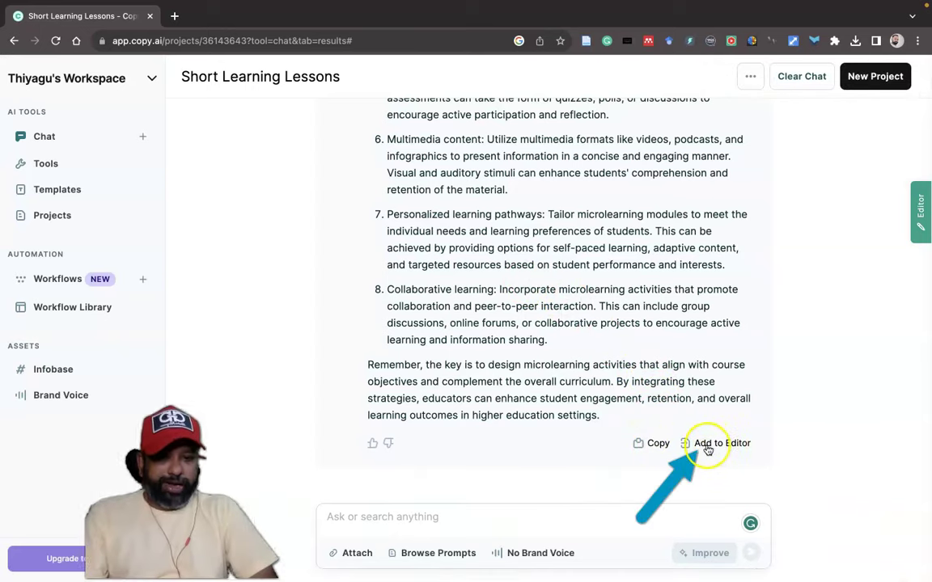
- Add the microlearning answer to the side editor and review the 305-word document
click(709, 446)
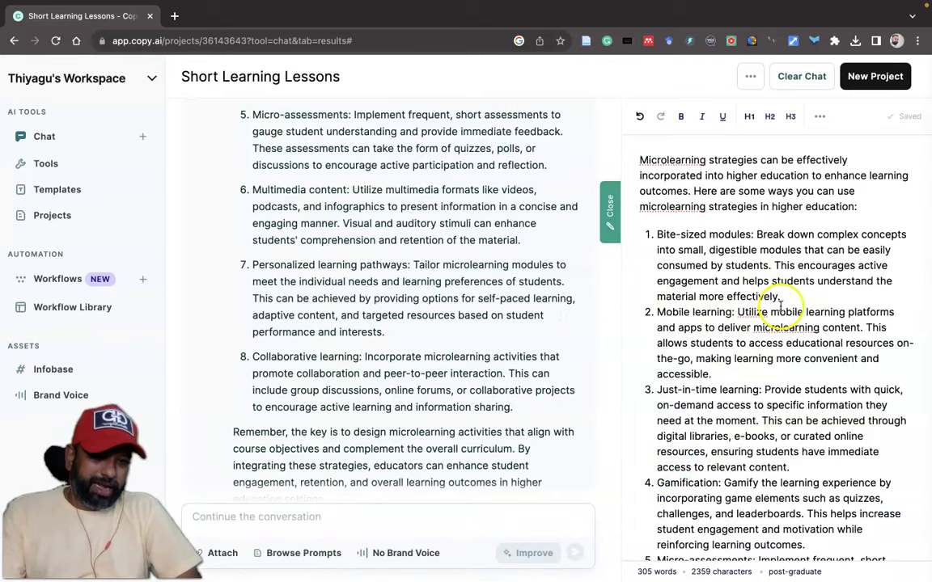
scroll(773, 307, down, 3)
scroll(776, 309, down, 2)
scroll(778, 311, down, 3)
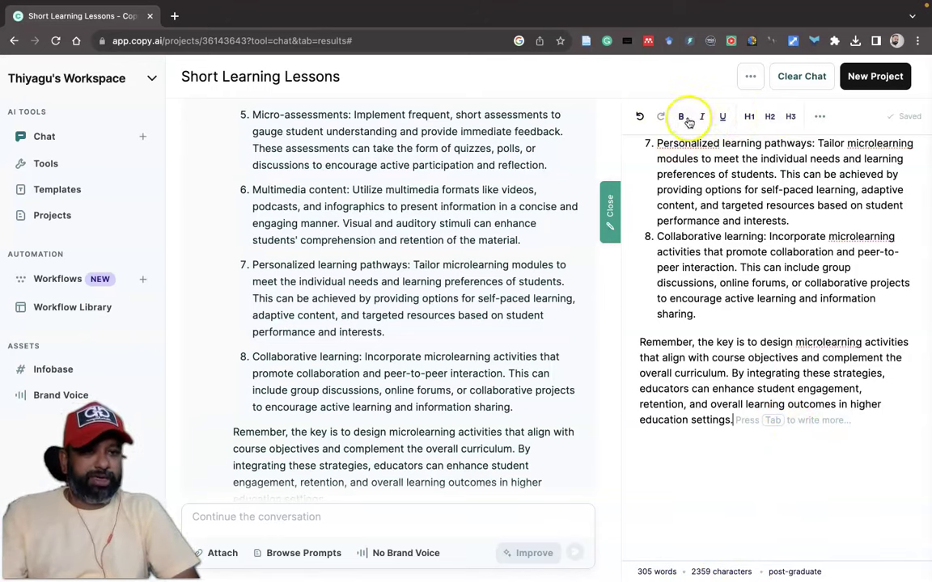
scroll(732, 161, up, 2)
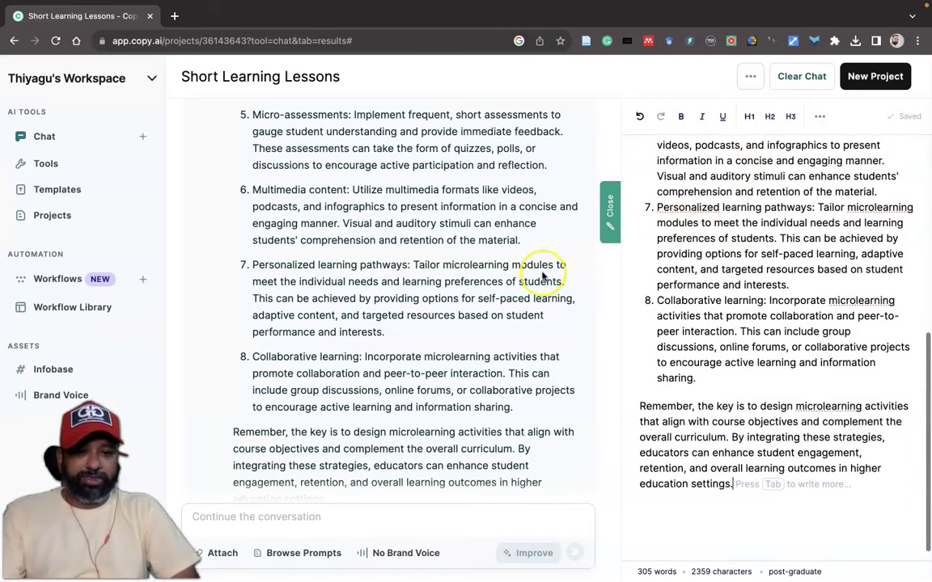
scroll(540, 275, up, 1)
scroll(542, 276, down, 2)
scroll(542, 277, up, 1)
scroll(542, 277, up, 5)
scroll(542, 276, up, 5)
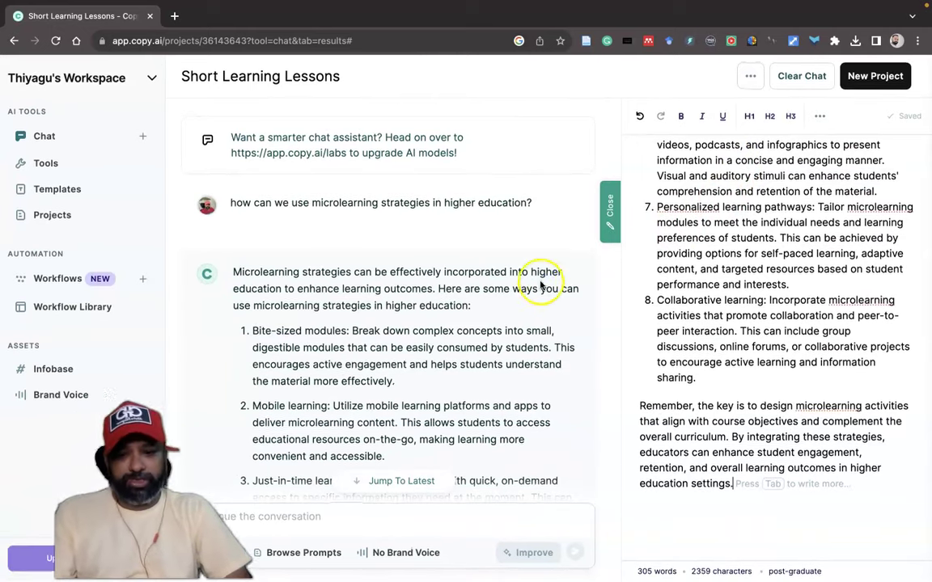
scroll(540, 279, down, 5)
scroll(535, 293, down, 2)
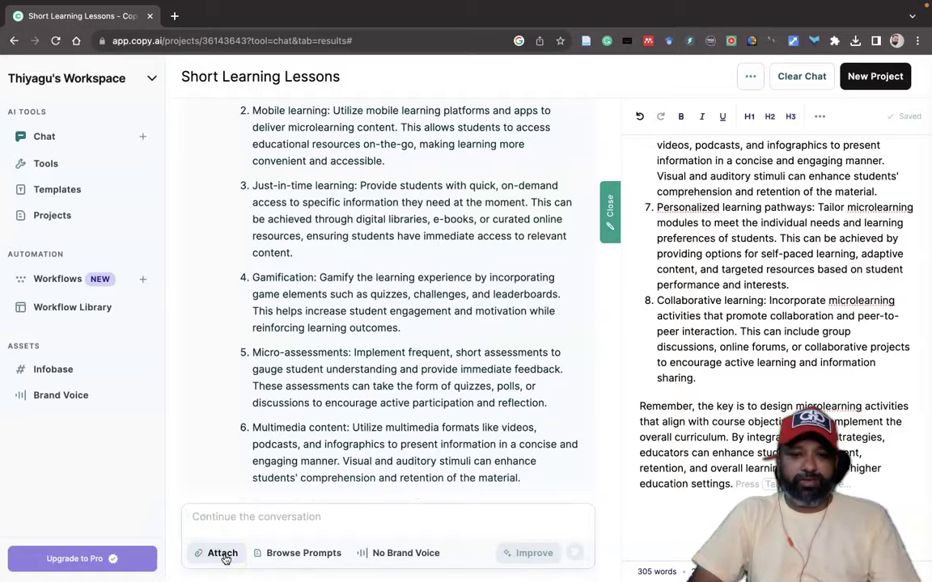
- Open the chat's file-attach picker, check the Desktop locations, and dismiss it without attaching
click(223, 555)
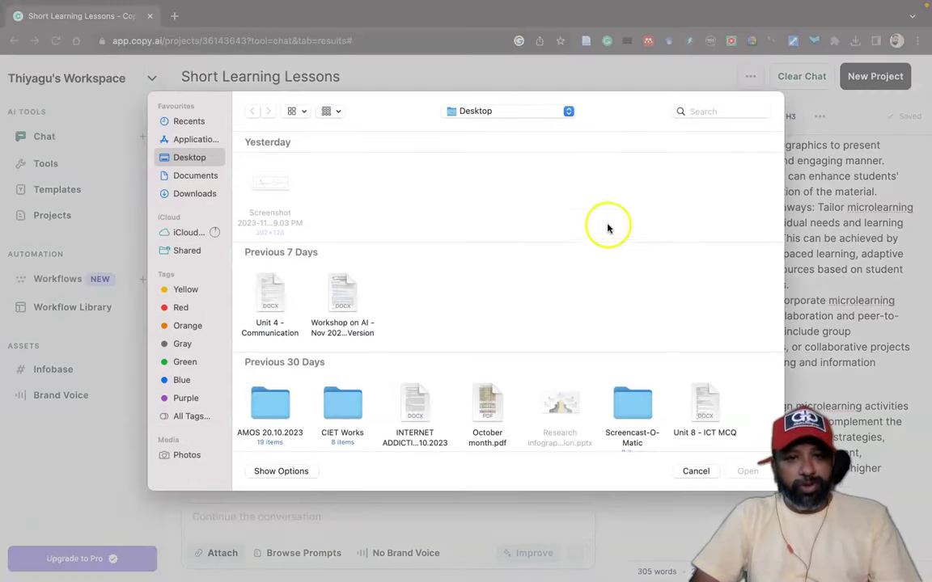
scroll(441, 170, down, 2)
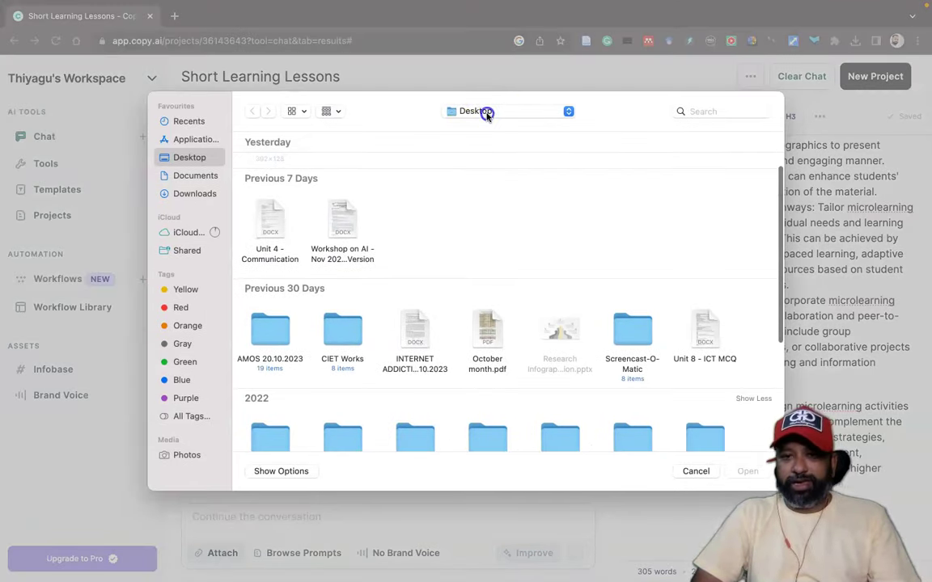
click(485, 114)
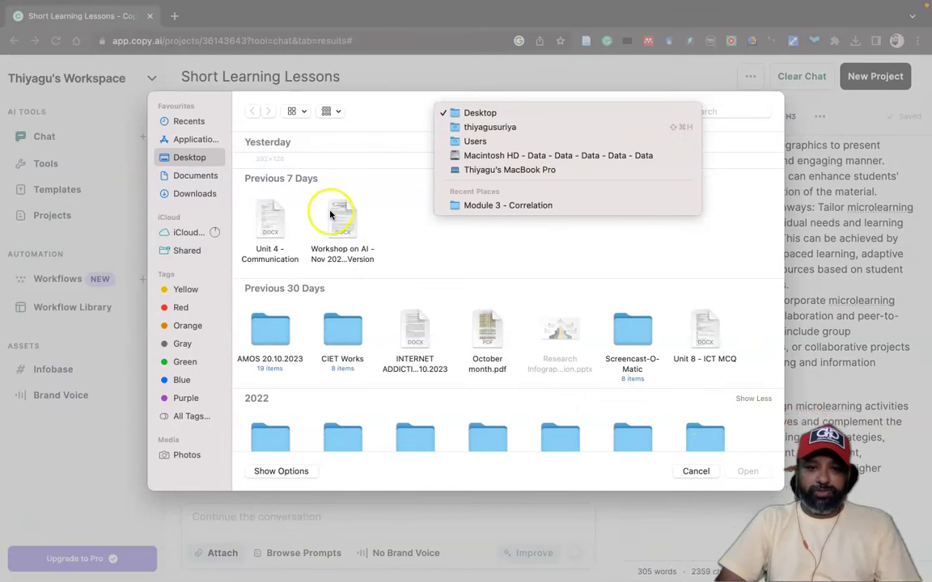
click(701, 471)
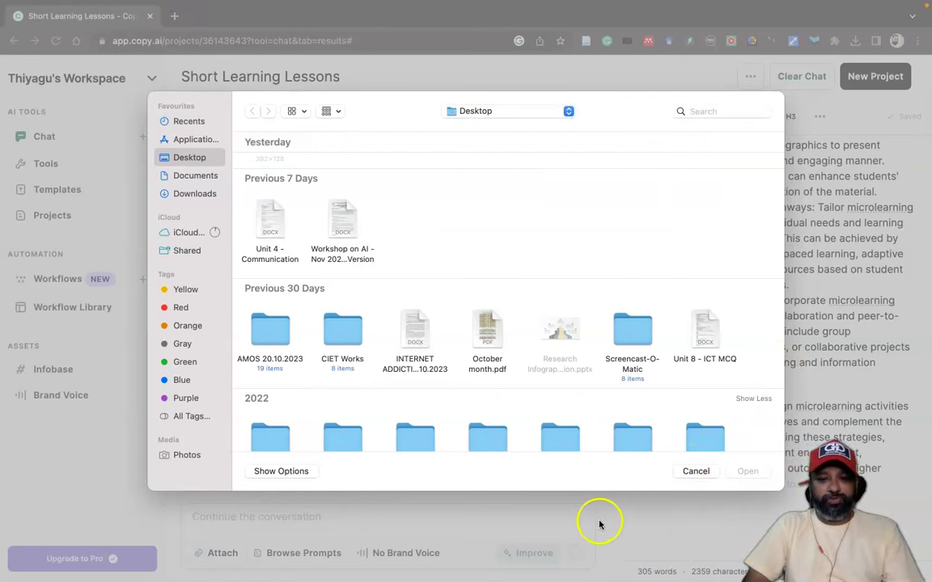
click(697, 471)
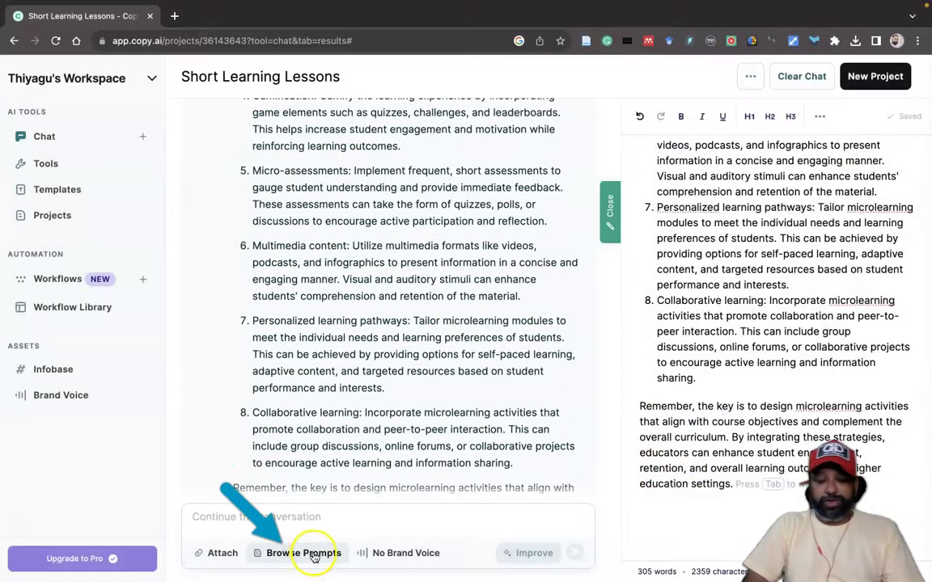
- Scroll to the end of the reply and open the Browse Prompts library
scroll(433, 392, down, 3)
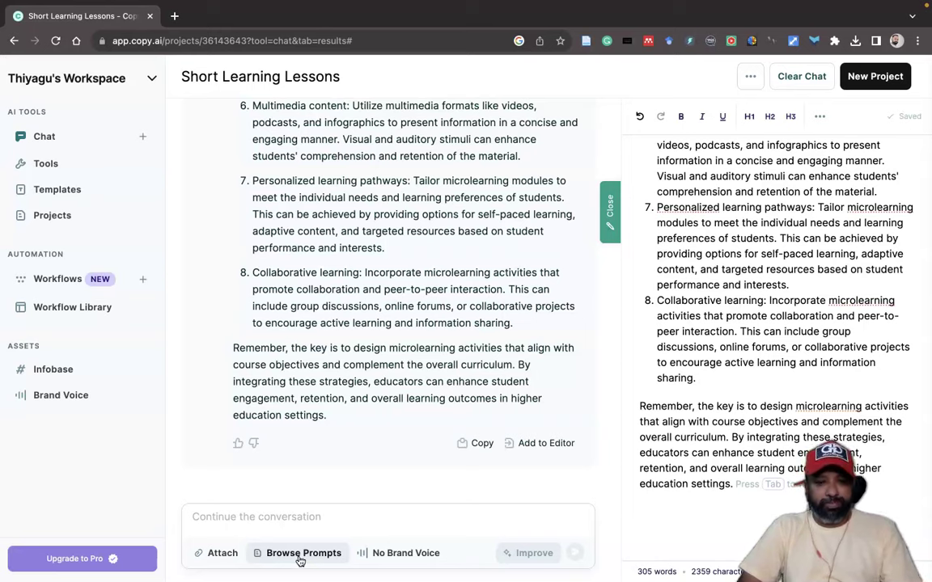
click(299, 557)
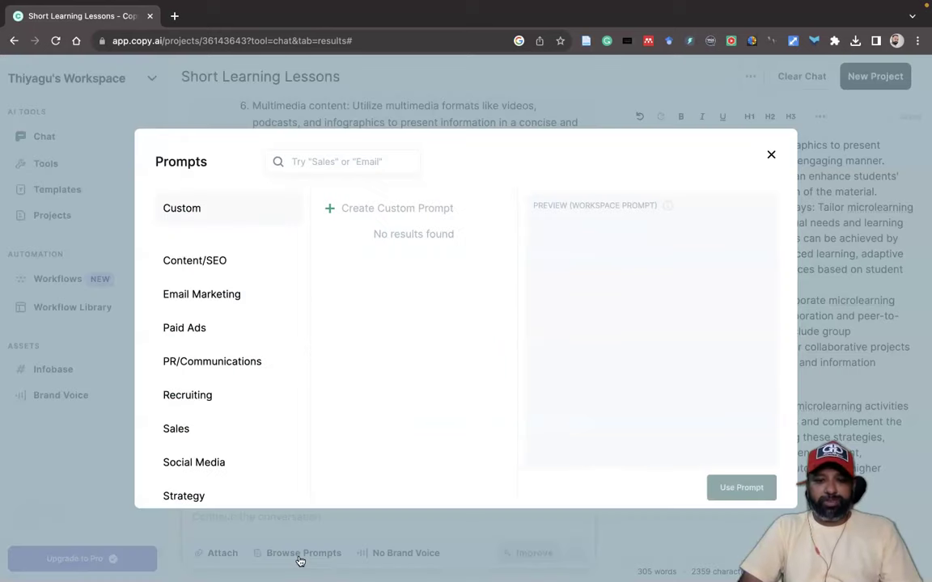
- Browse the Content/SEO, Email Marketing, Paid Ads, Recruiting, Sales and Social Media prompt categories
click(211, 269)
click(206, 298)
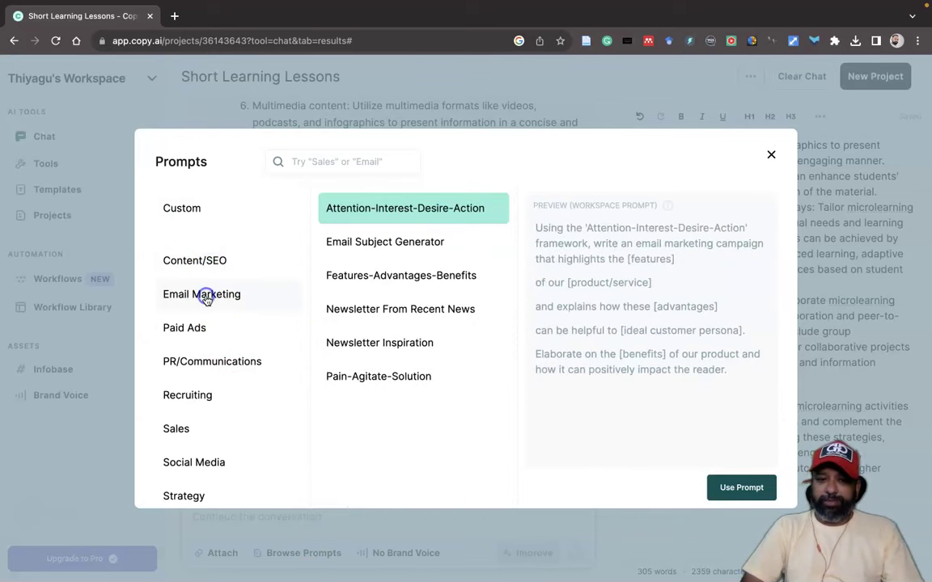
click(198, 323)
scroll(215, 374, down, 1)
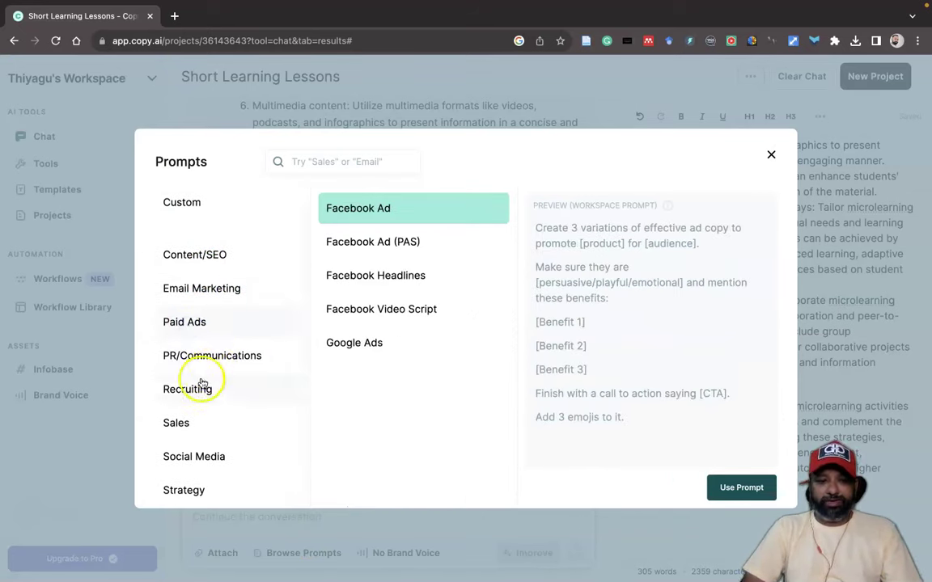
click(202, 390)
click(188, 421)
click(201, 460)
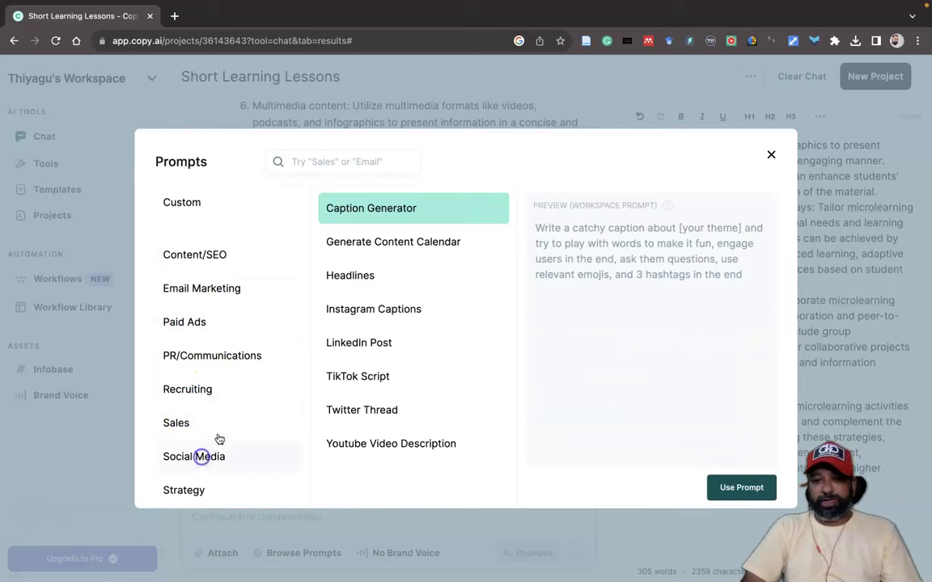
- Preview the Content Calendar, Headlines, Instagram Captions, LinkedIn and TikTok prompts, then close the library
click(380, 247)
click(364, 275)
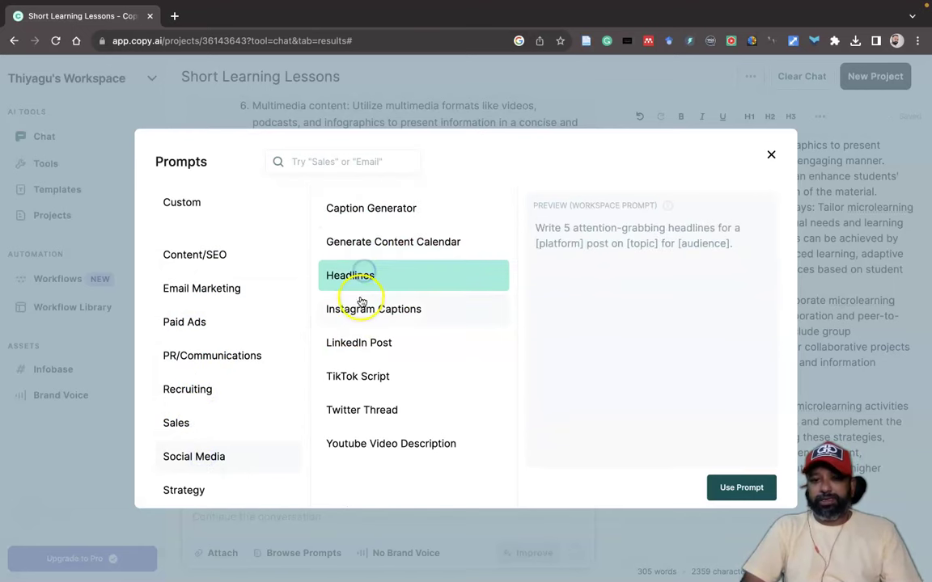
click(357, 305)
click(355, 340)
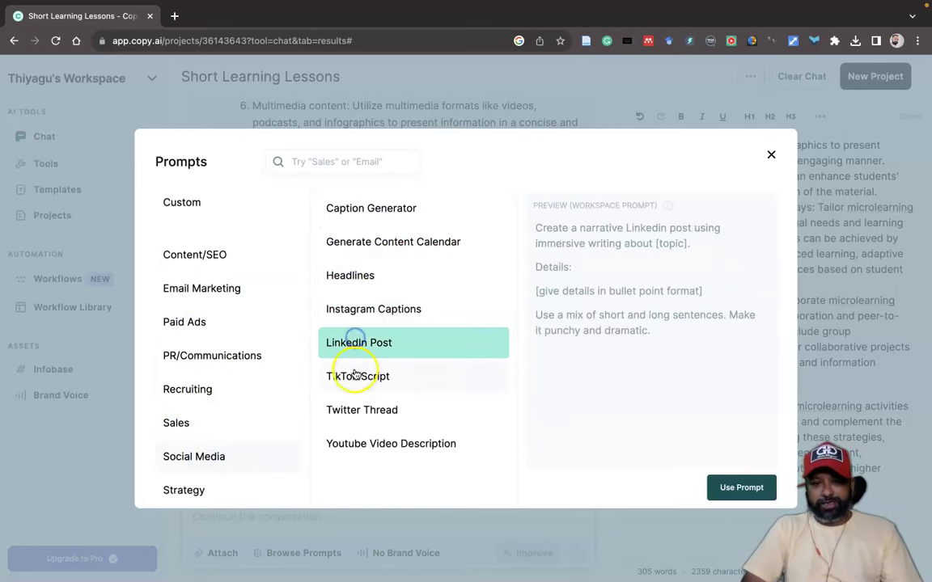
click(352, 374)
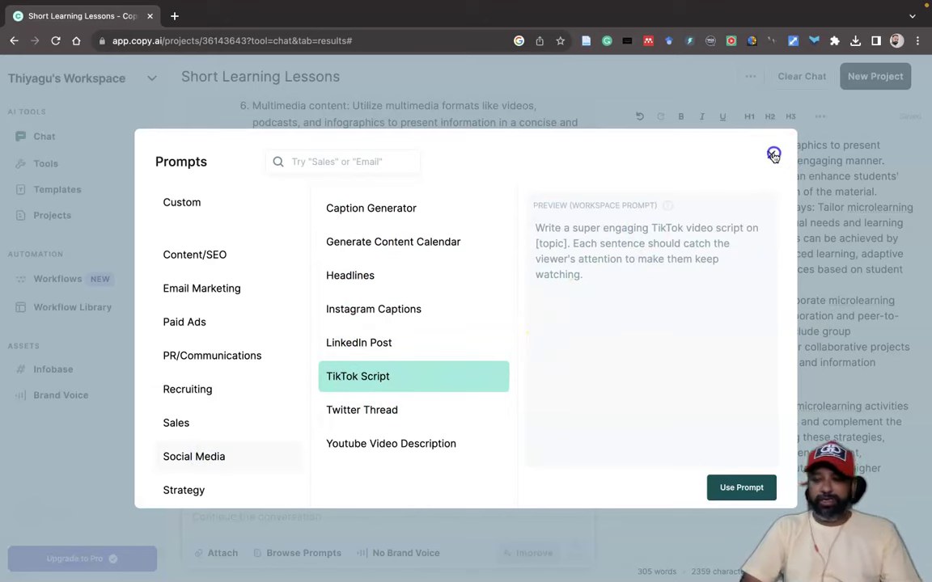
click(773, 156)
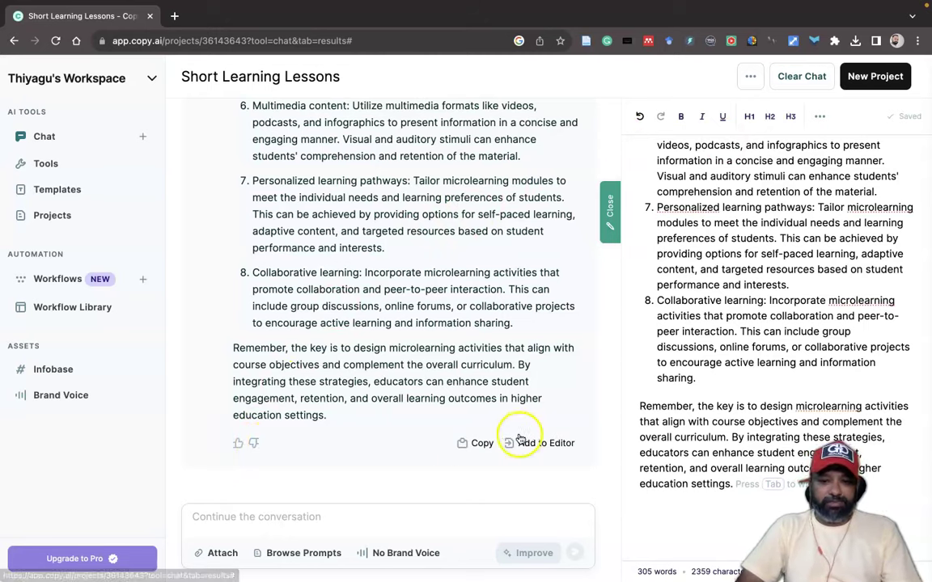
scroll(510, 437, up, 1)
scroll(508, 435, up, 3)
scroll(508, 437, up, 4)
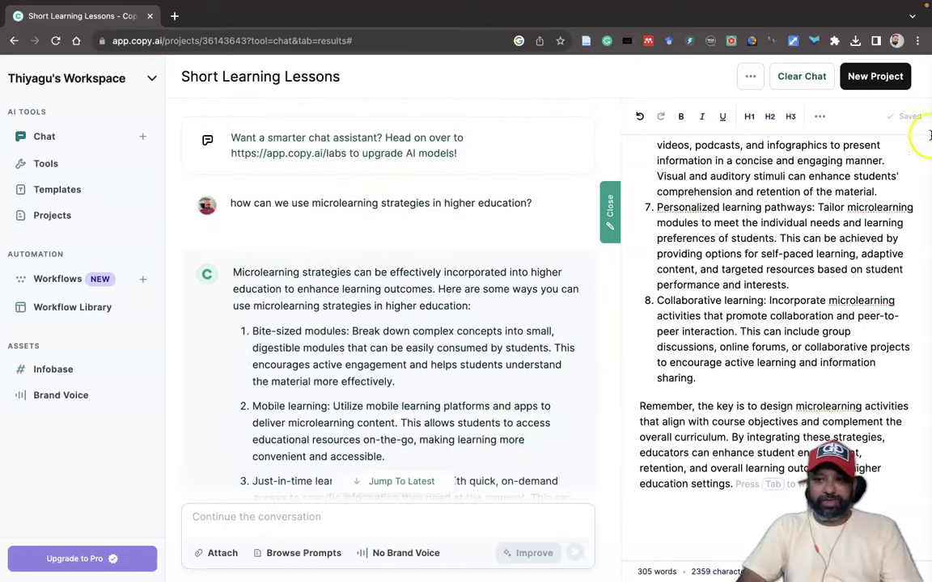
click(751, 76)
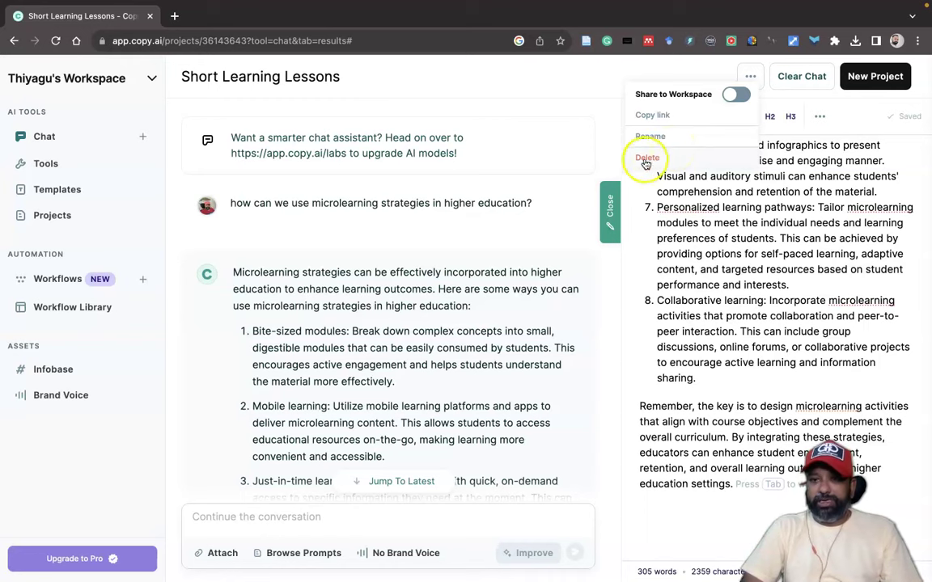
click(815, 92)
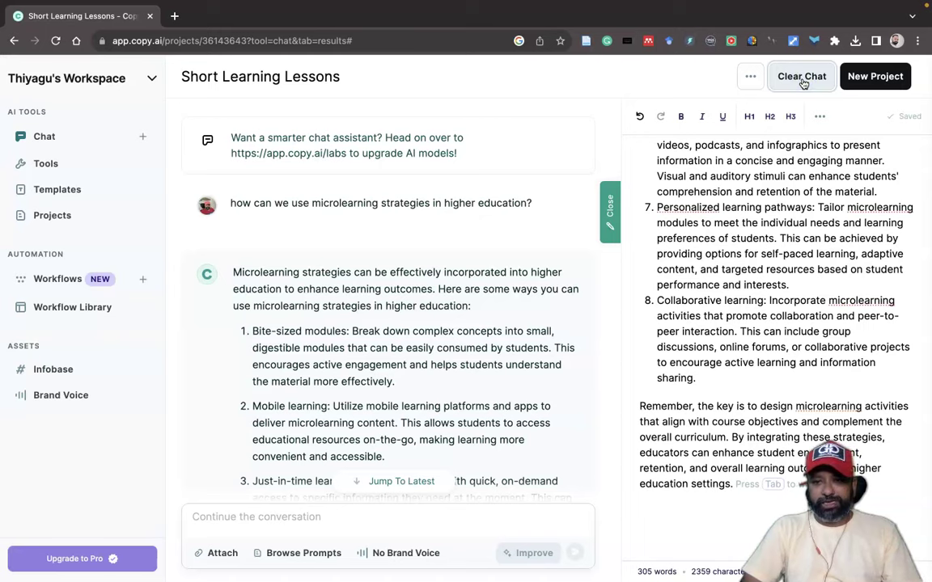
- Use Clear Chat to reset the microlearning conversation to the welcome page
click(801, 78)
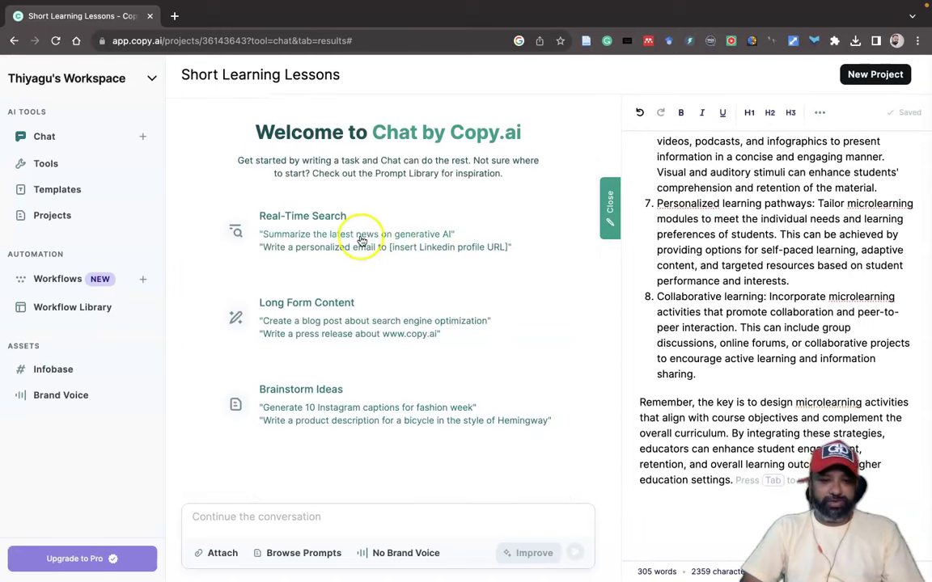